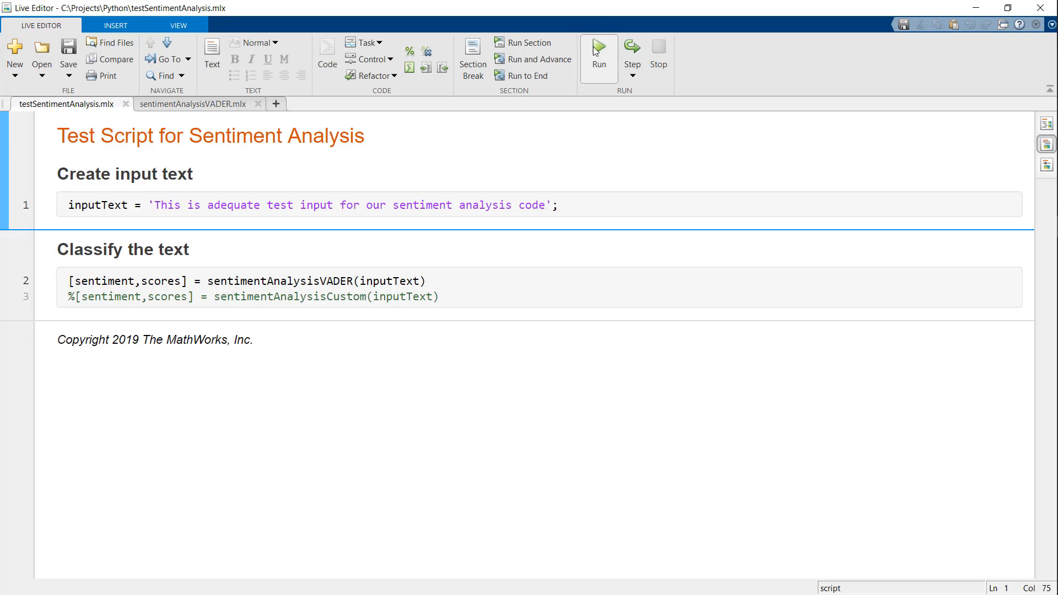
# Run the test script (sample classified Neutral), then open sentimentAnalysisVADER from its context menu
pyautogui.click(599, 50)
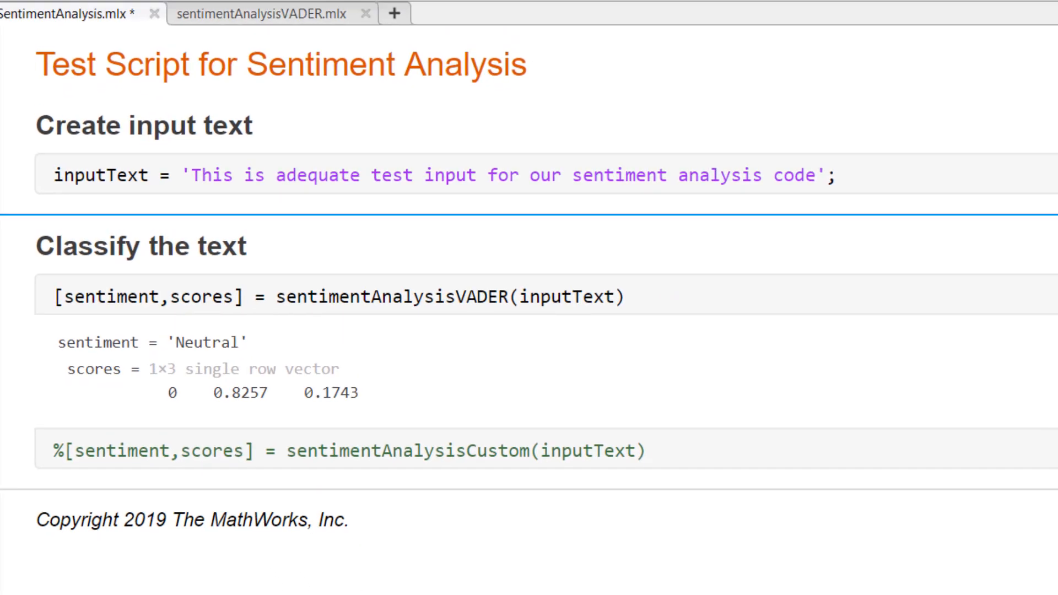
pyautogui.doubleClick(273, 281)
pyautogui.rightClick(283, 285)
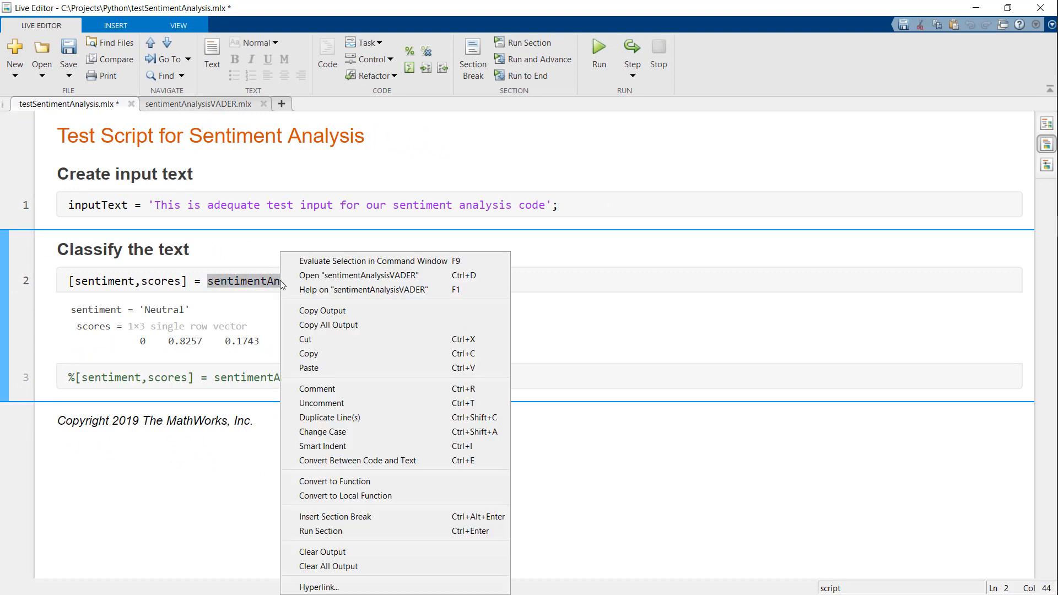
pyautogui.click(359, 276)
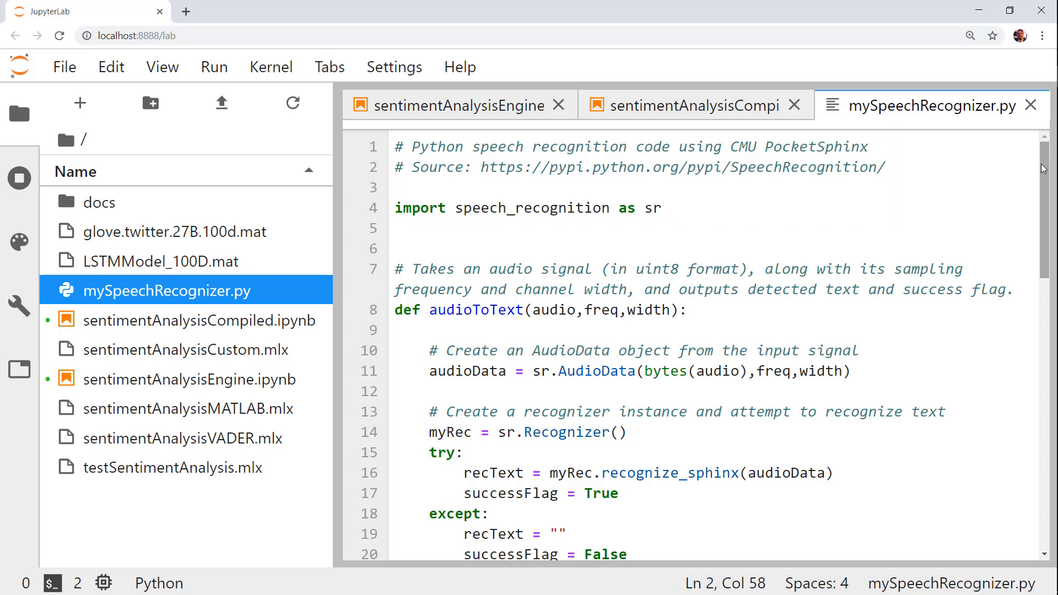
pyautogui.moveTo(1043, 168); pyautogui.dragTo(1019, 333)
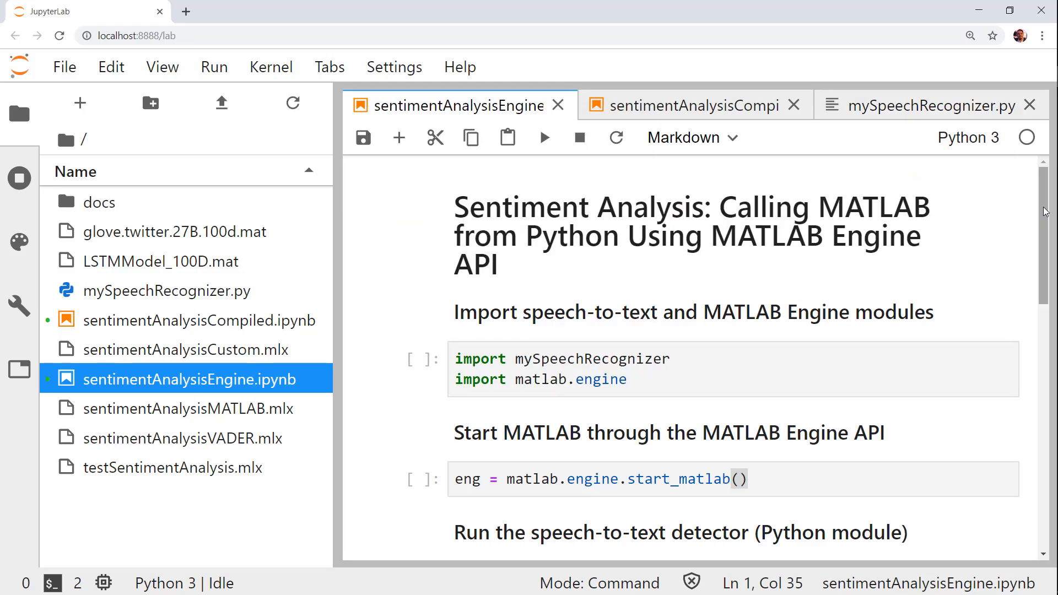
pyautogui.moveTo(1044, 212); pyautogui.dragTo(1044, 214)
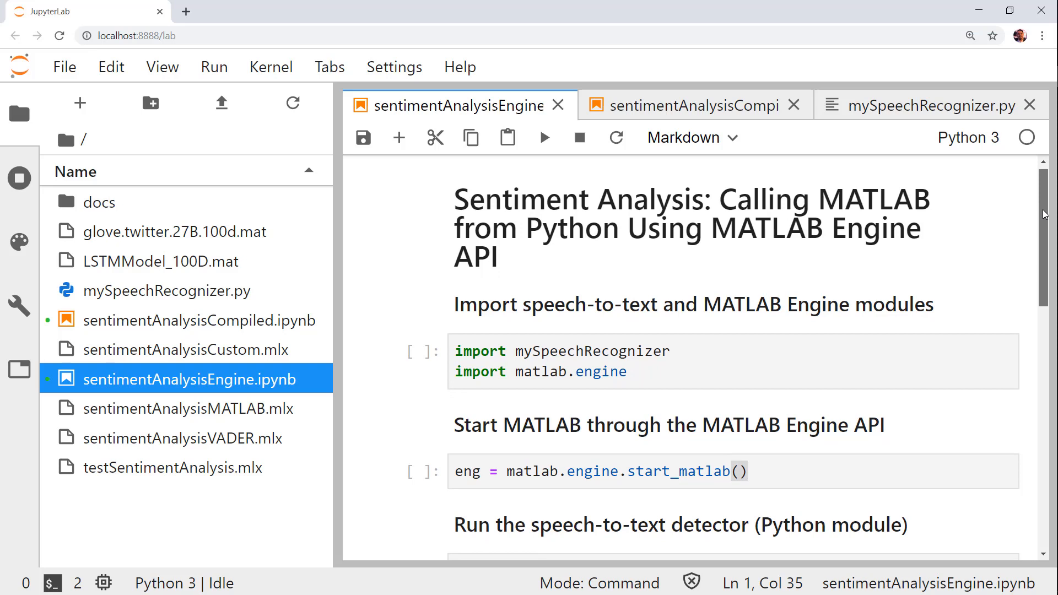
# Run the import cell and start MATLAB through the Engine API
pyautogui.click(903, 353)
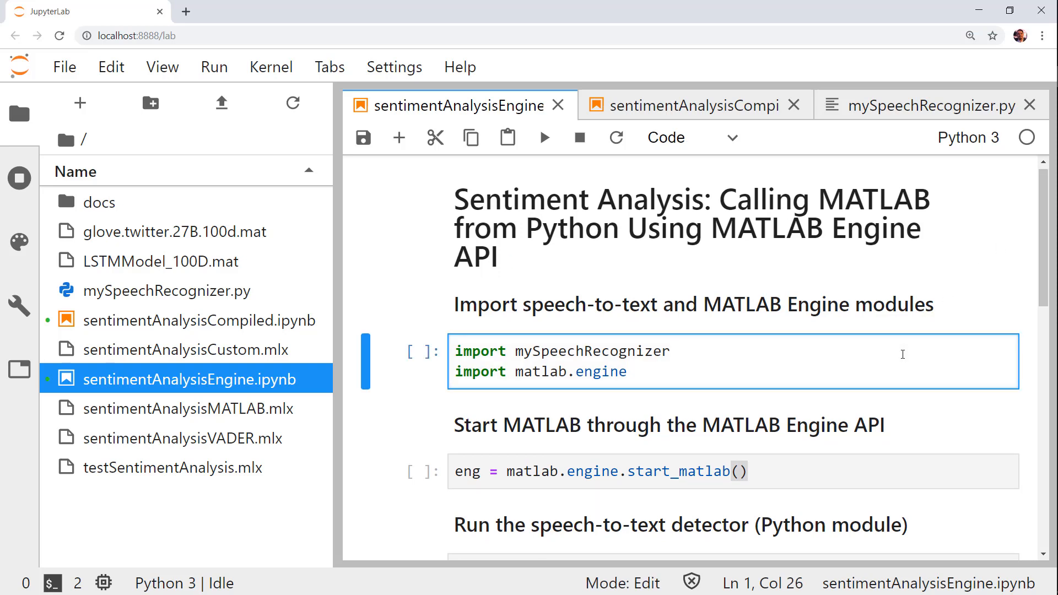
pyautogui.hotkey('shift', 'Return')
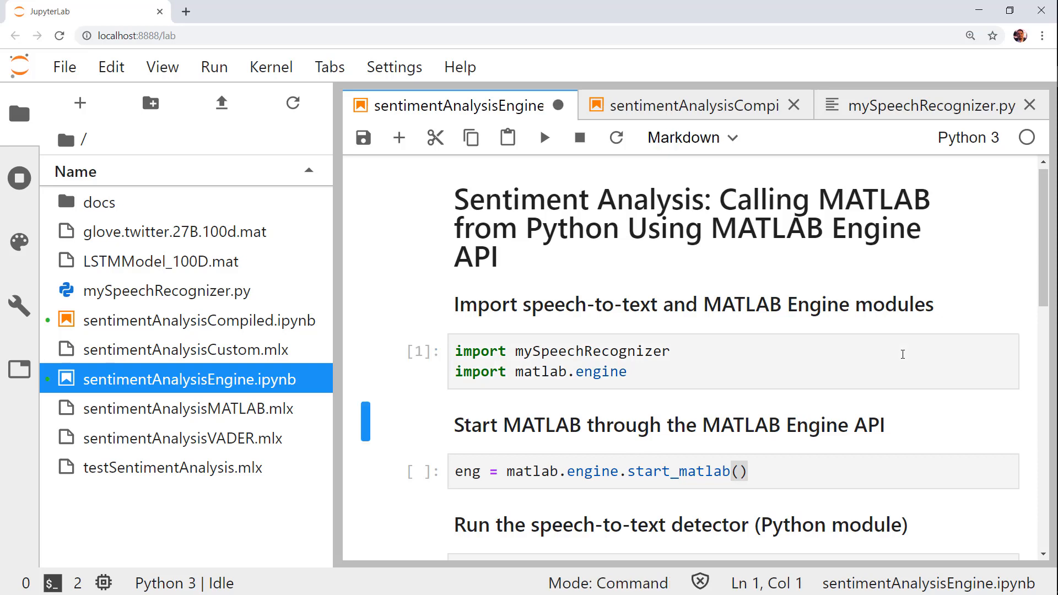
pyautogui.hotkey('shift', 'Return')
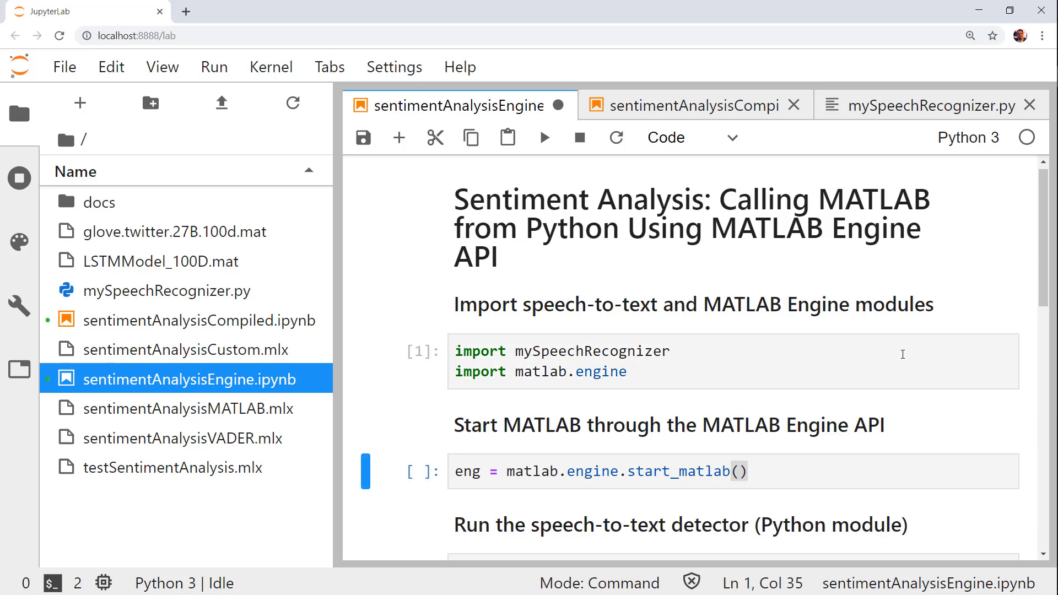
pyautogui.hotkey('shift', 'Return')
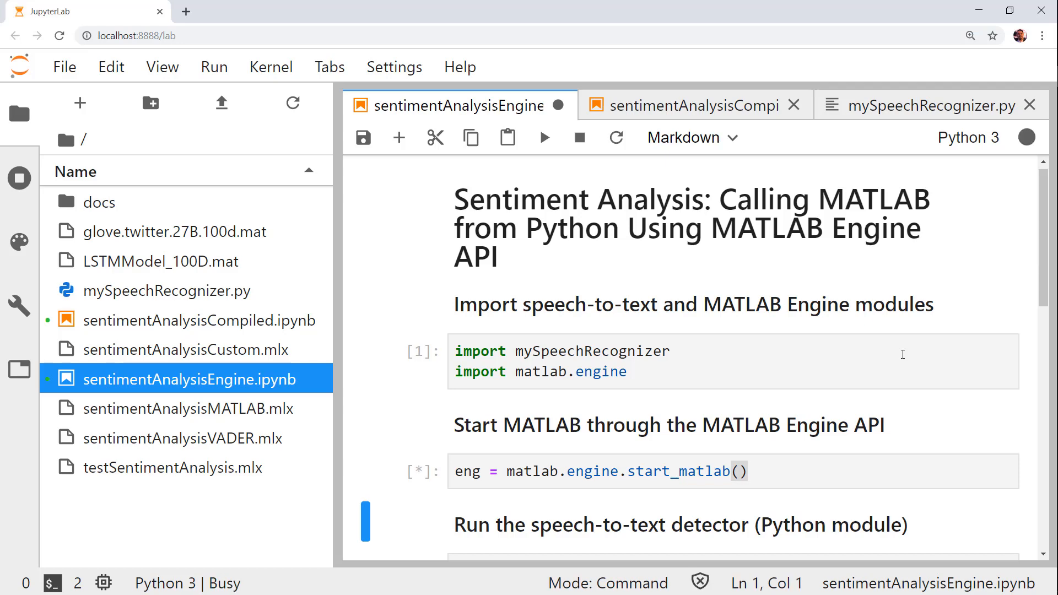
pyautogui.scroll(-4, 903, 354)
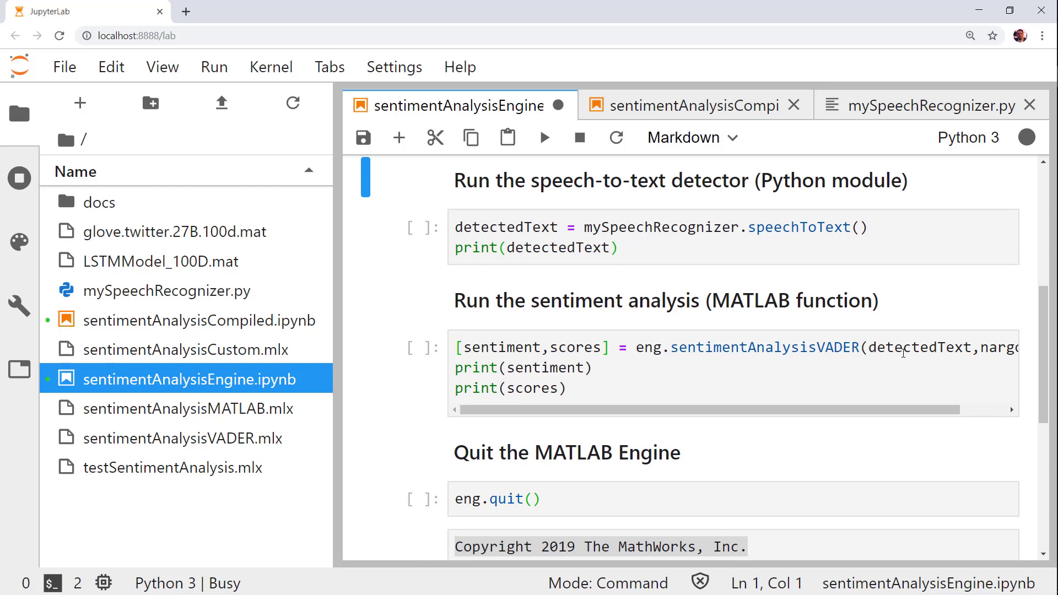
# Run the speechToText cell so the detected restaurant sentence is printed
pyautogui.click(786, 246)
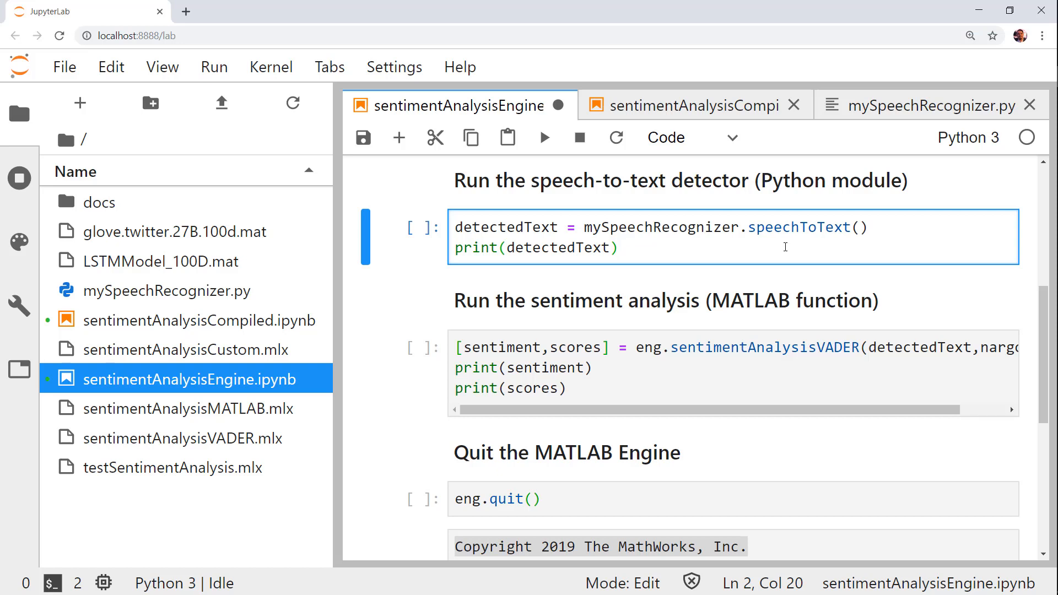
pyautogui.hotkey('shift', 'Return')
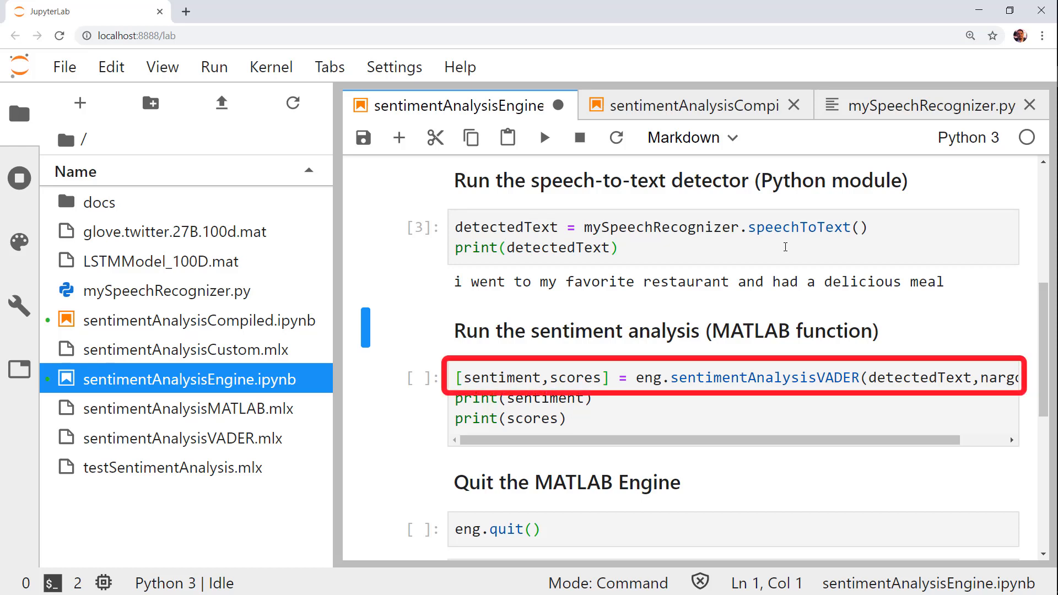
# Run sentimentAnalysisVADER with nargout=2 on the detected text, getting Positive and its scores
pyautogui.click(876, 445)
pyautogui.moveTo(876, 445); pyautogui.dragTo(946, 444)
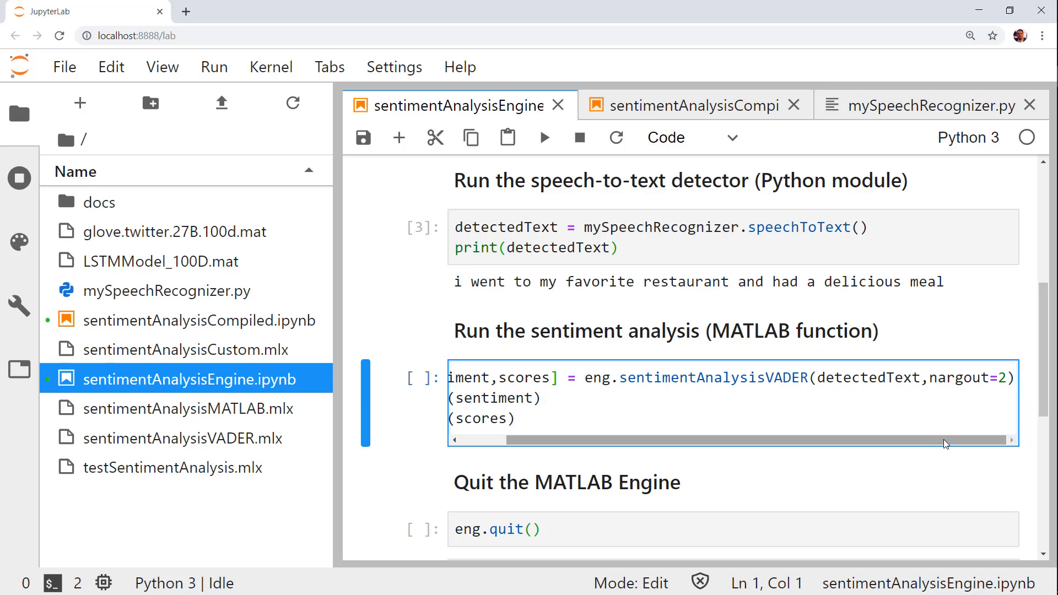
pyautogui.moveTo(946, 445); pyautogui.dragTo(894, 444)
pyautogui.hotkey('shift', 'Return')
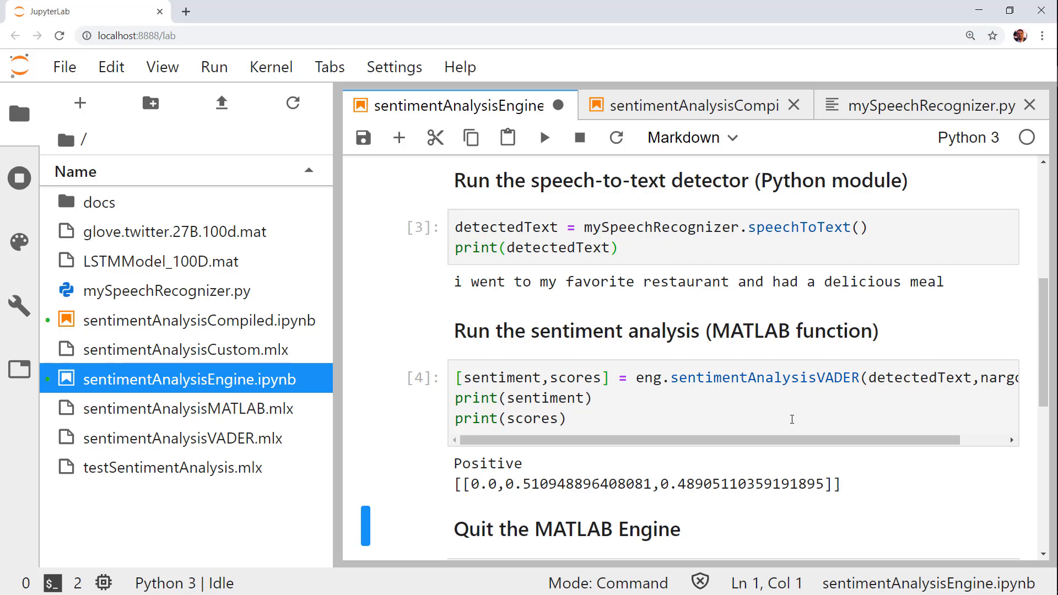
pyautogui.scroll(-3, 791, 420)
pyautogui.scroll(-2, 744, 413)
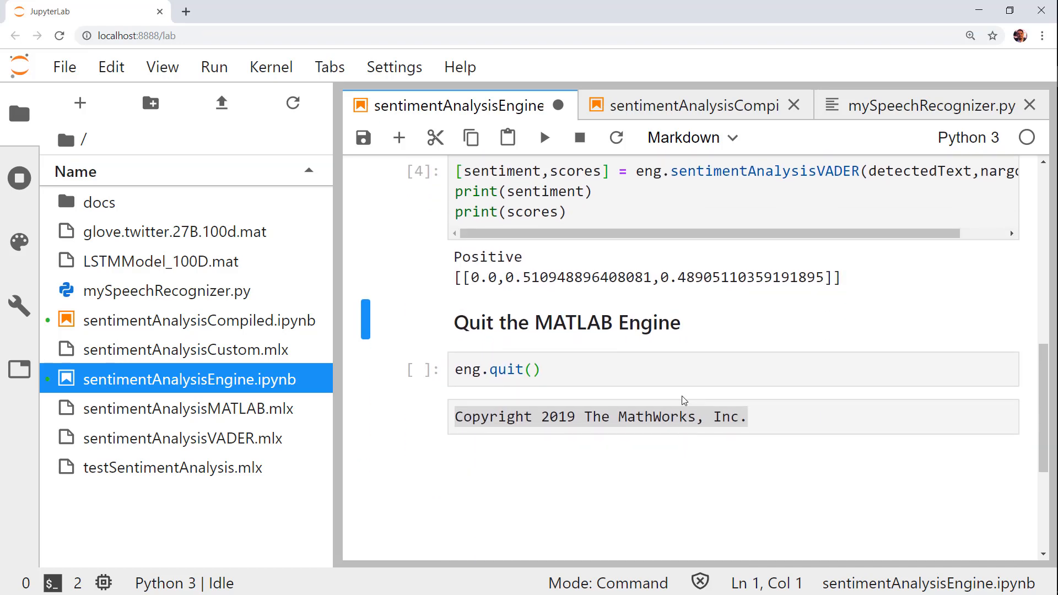
# Run the eng.quit() cell to shut down the MATLAB engine
pyautogui.click(683, 372)
pyautogui.hotkey('shift', 'Return')
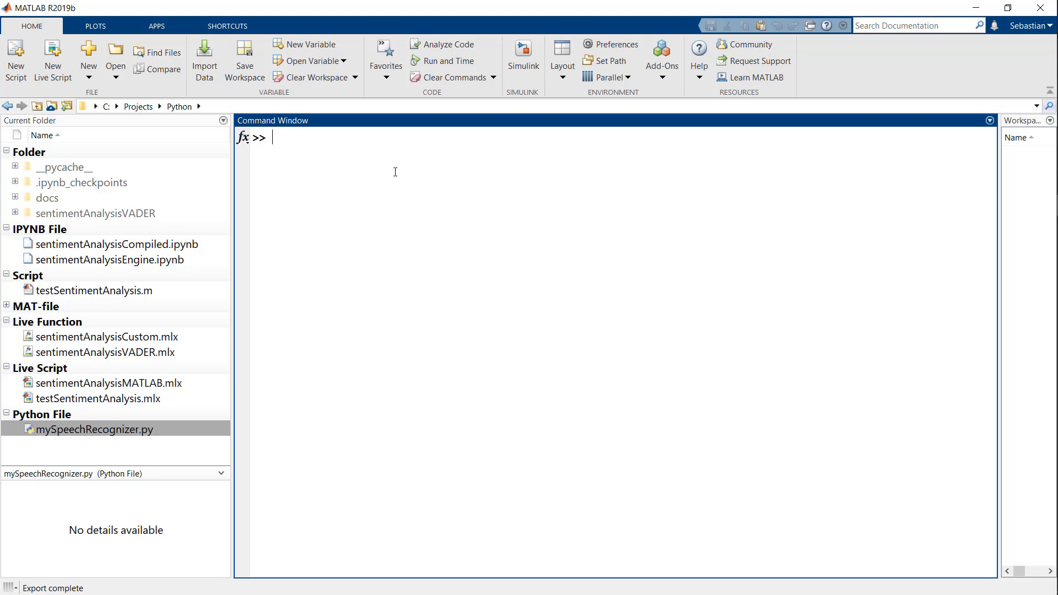
# Launch Library Compiler for a Python package and export sentimentAnalysisVADER.mlx
pyautogui.click(152, 26)
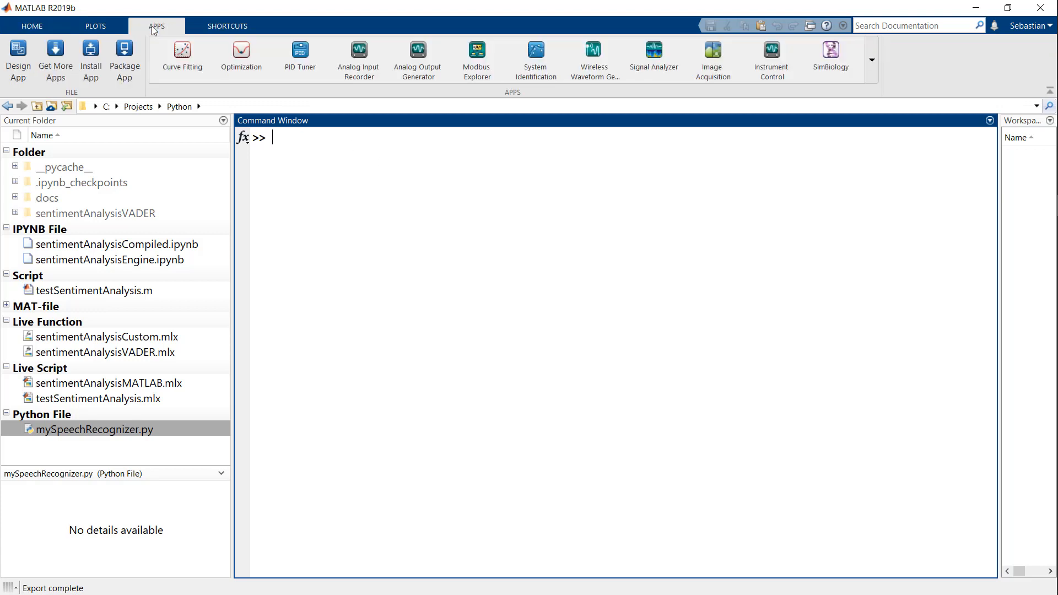
pyautogui.click(873, 60)
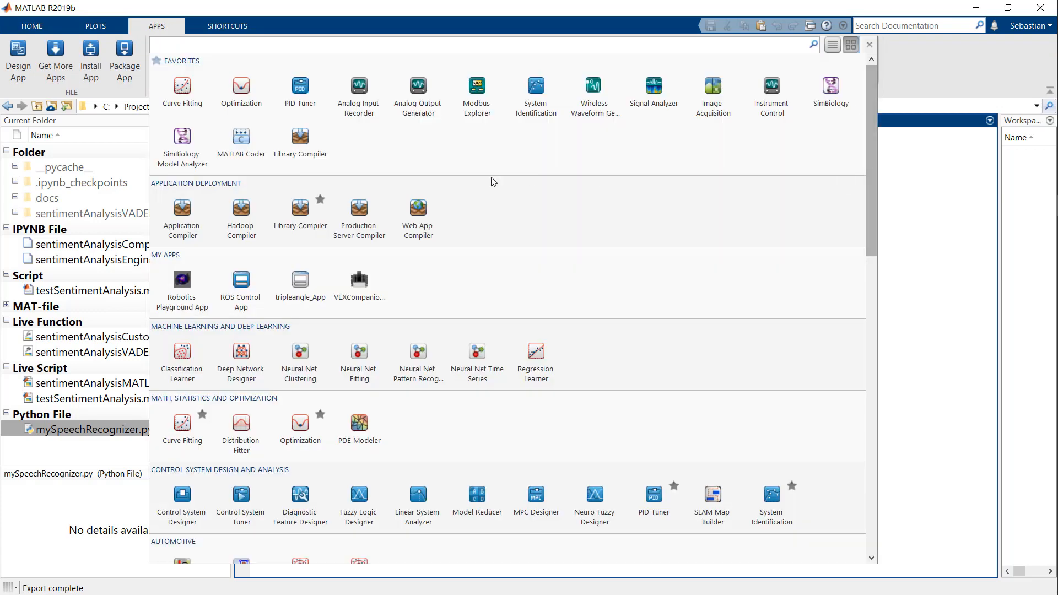
pyautogui.click(303, 217)
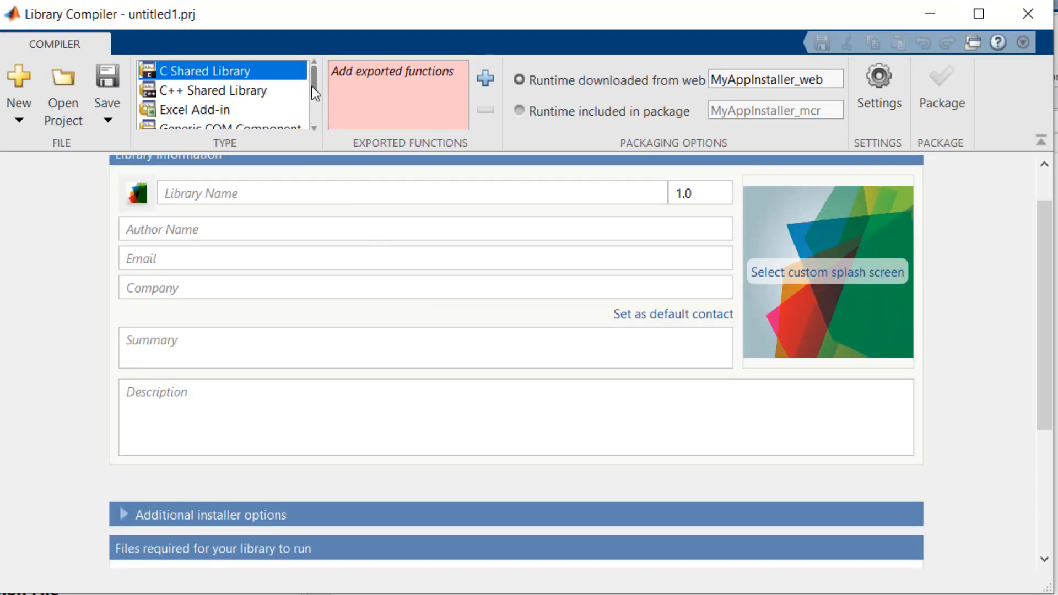
pyautogui.moveTo(312, 86); pyautogui.dragTo(316, 125)
pyautogui.click(269, 120)
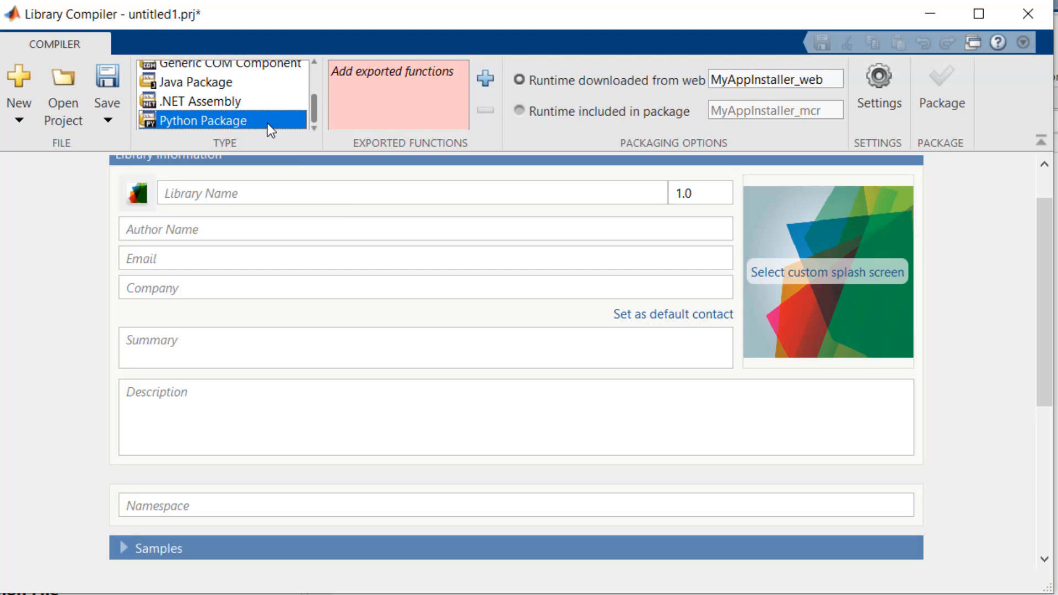
pyautogui.click(485, 76)
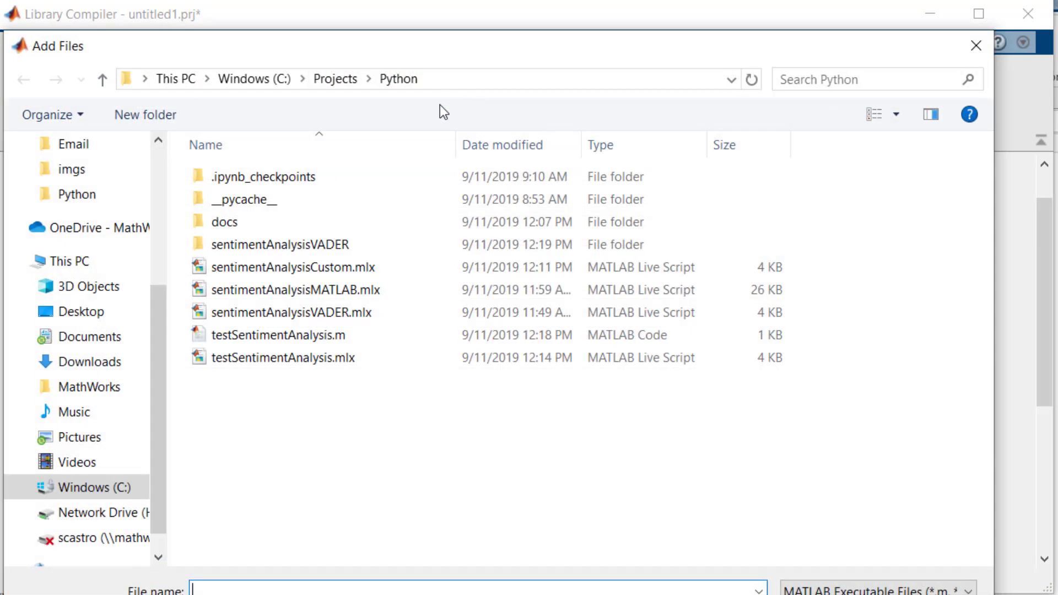
pyautogui.doubleClick(329, 312)
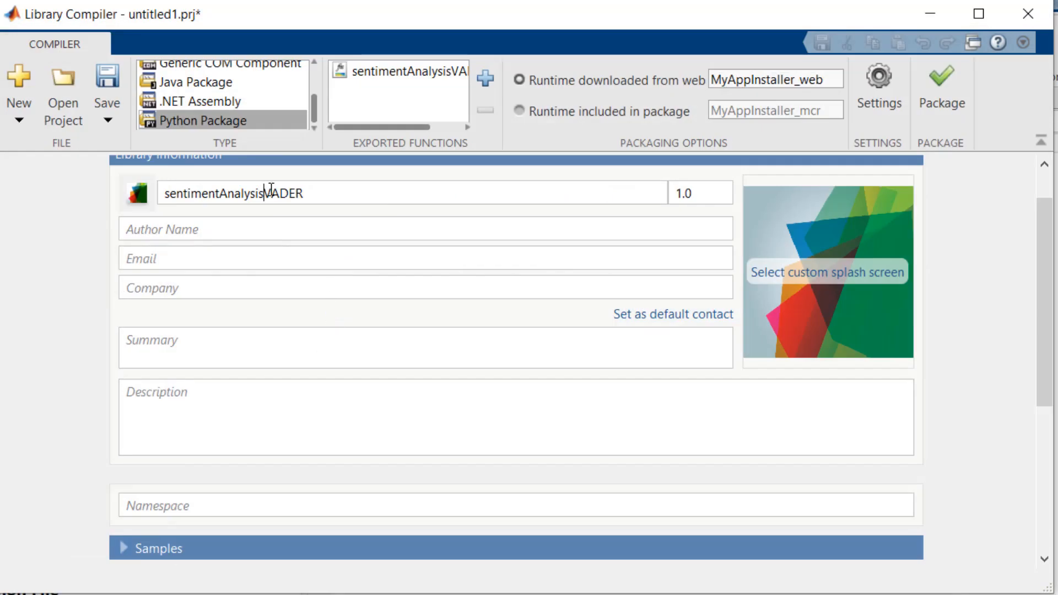
# Rename the library from sentimentAnalysisVADER to sentimentAnalysis
pyautogui.moveTo(264, 193); pyautogui.dragTo(344, 196)
pyautogui.press('Delete')
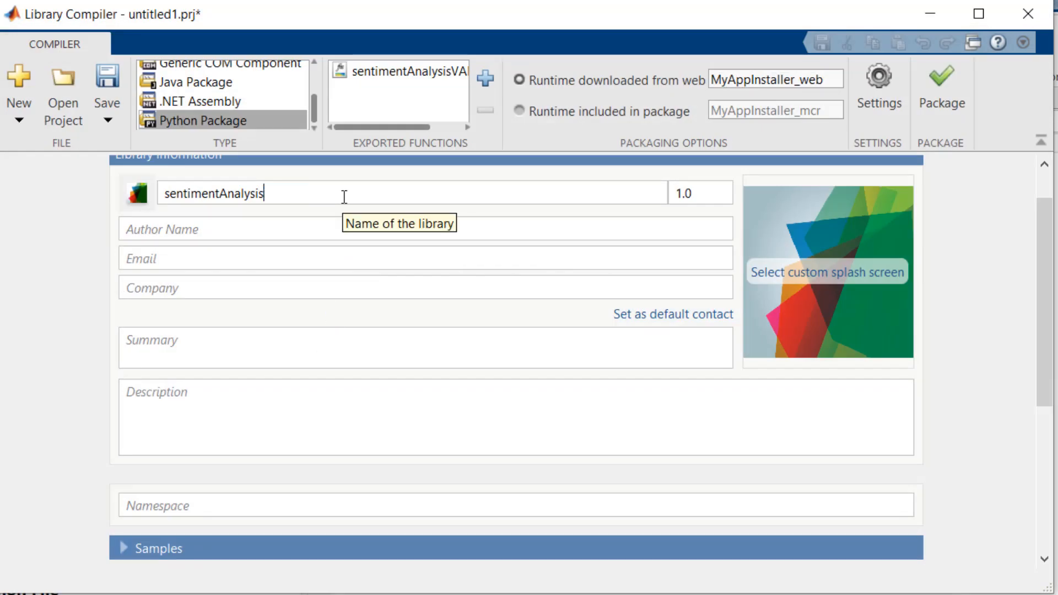
pyautogui.click(347, 228)
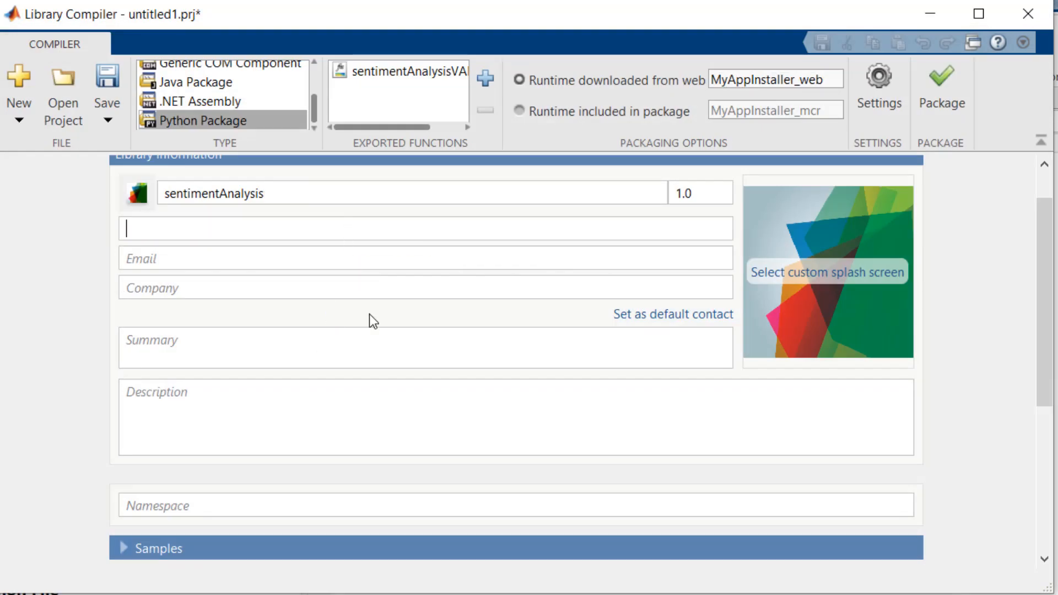
pyautogui.scroll(-1, 370, 316)
# Add testSentimentAnalysis.m as an existing sample in the Samples section
pyautogui.click(125, 517)
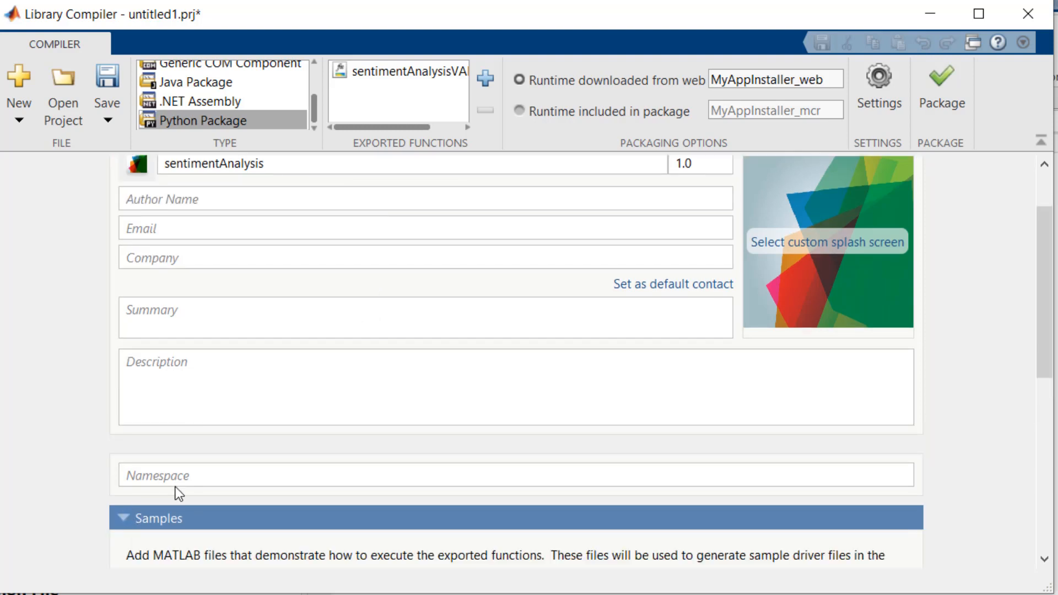
pyautogui.scroll(-3, 177, 486)
pyautogui.scroll(-2, 187, 484)
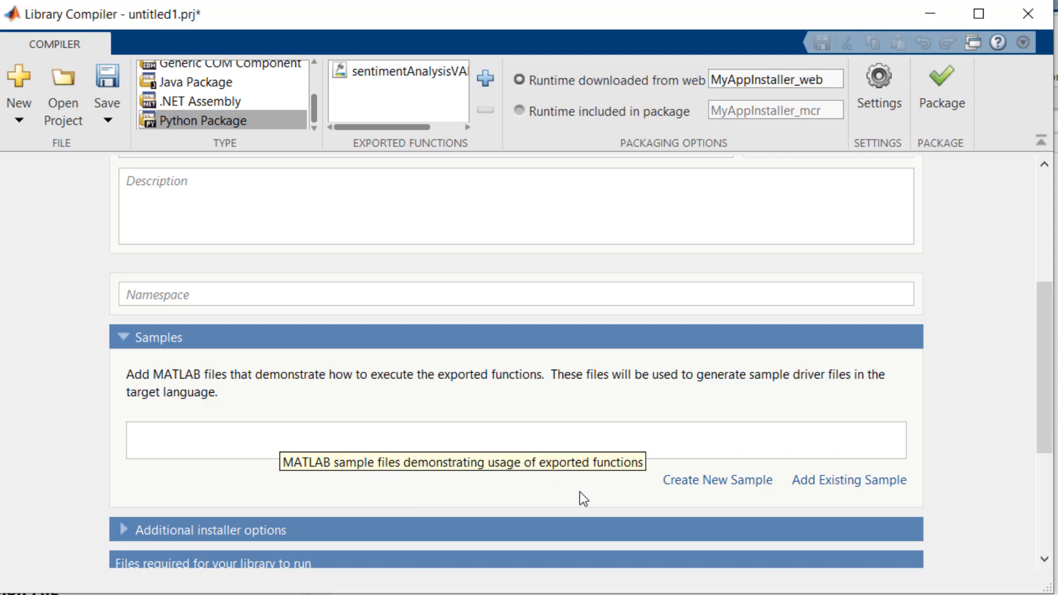
pyautogui.click(854, 484)
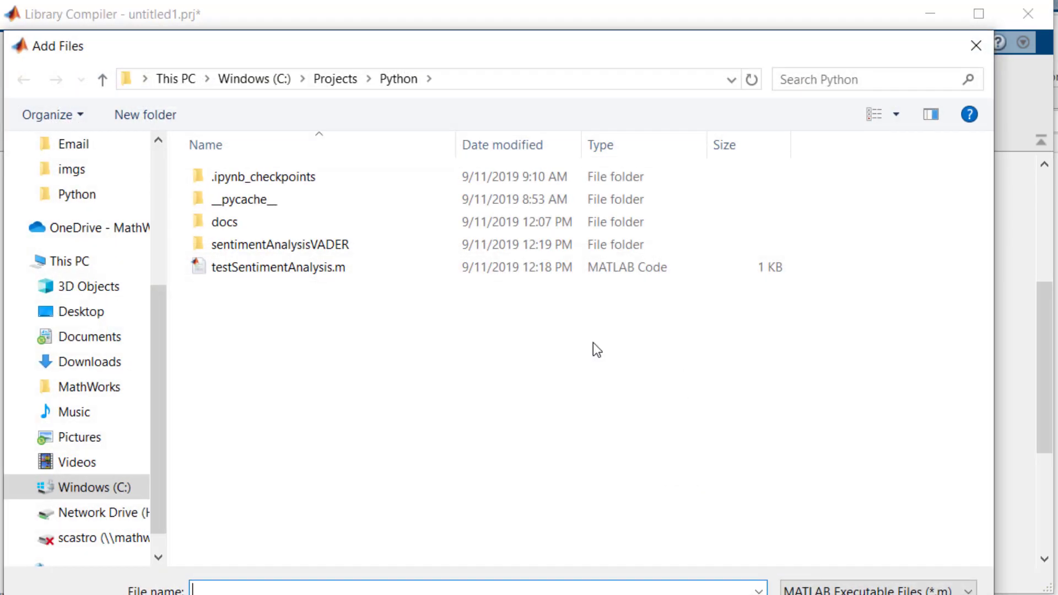
pyautogui.doubleClick(309, 266)
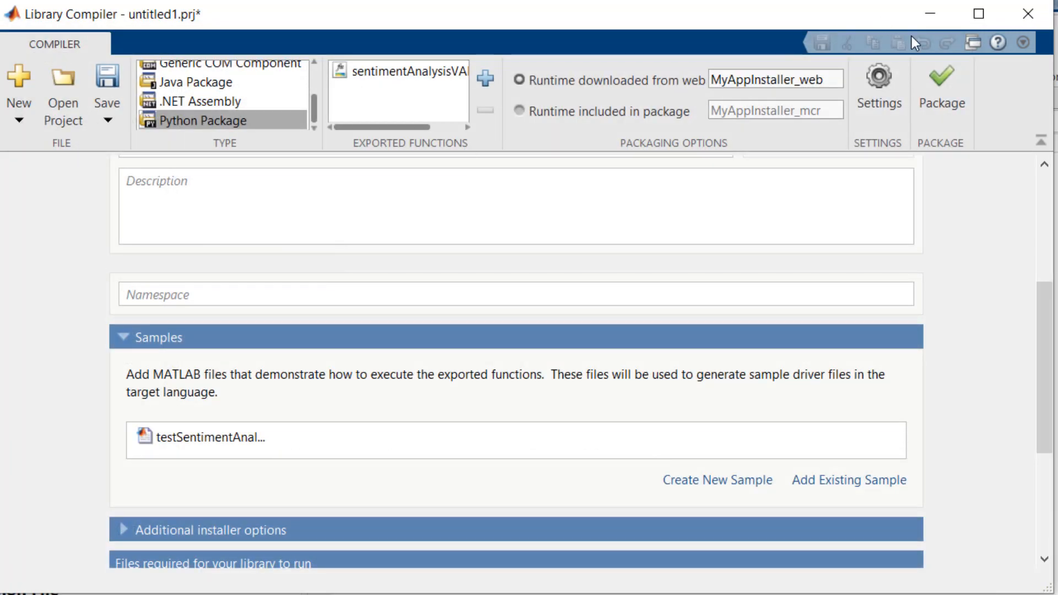
# Save the project as sentimentAnalysis.prj and start packaging
pyautogui.click(950, 82)
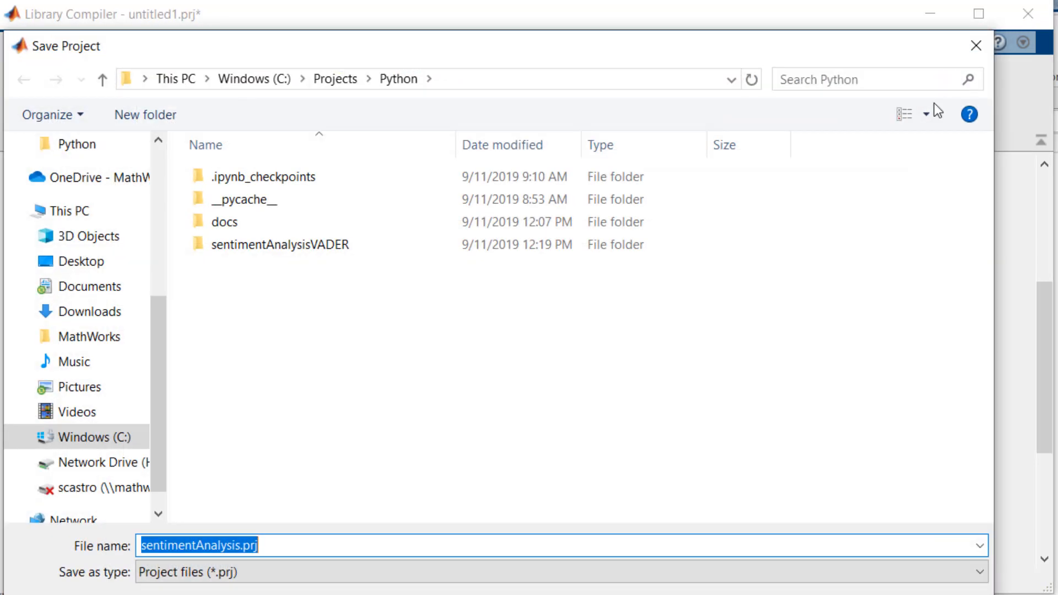
pyautogui.press('End')
pyautogui.press('Return')
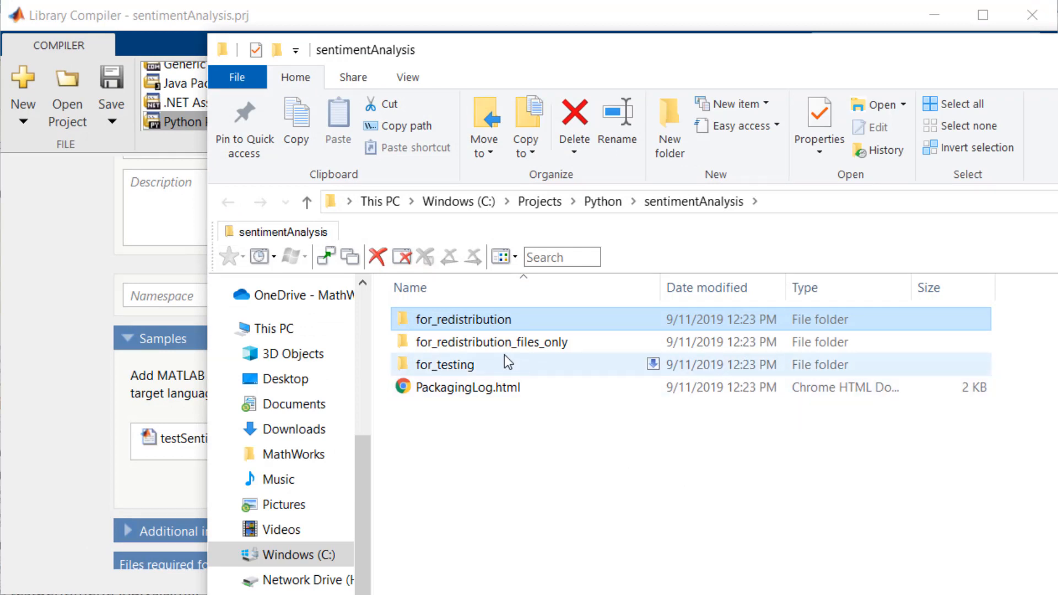
# Open testSentimentAnalysis.py from for_redistribution_files_only/samples in Notepad++
pyautogui.doubleClick(463, 341)
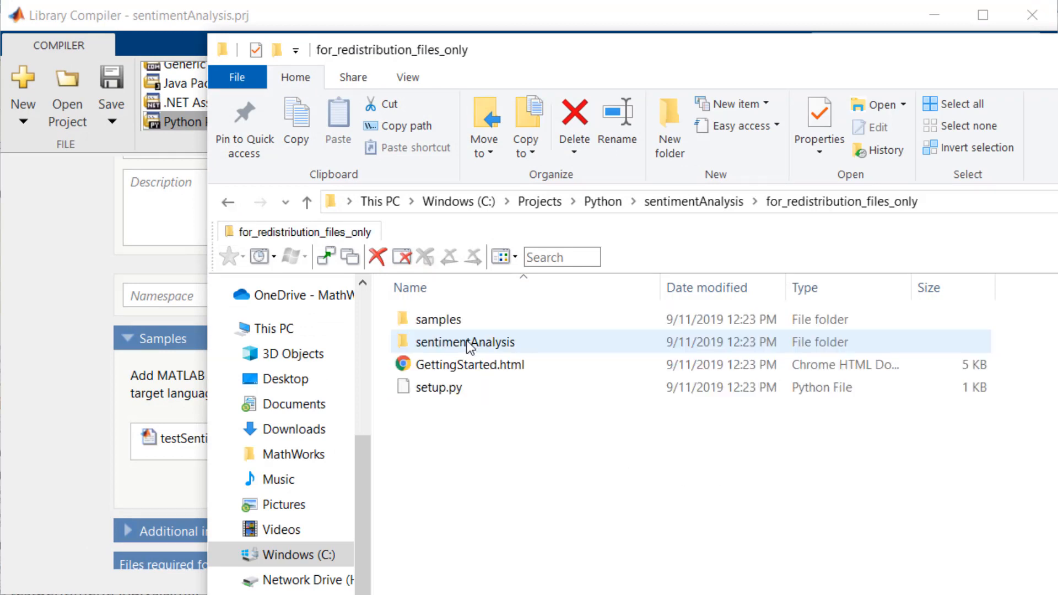
pyautogui.doubleClick(438, 319)
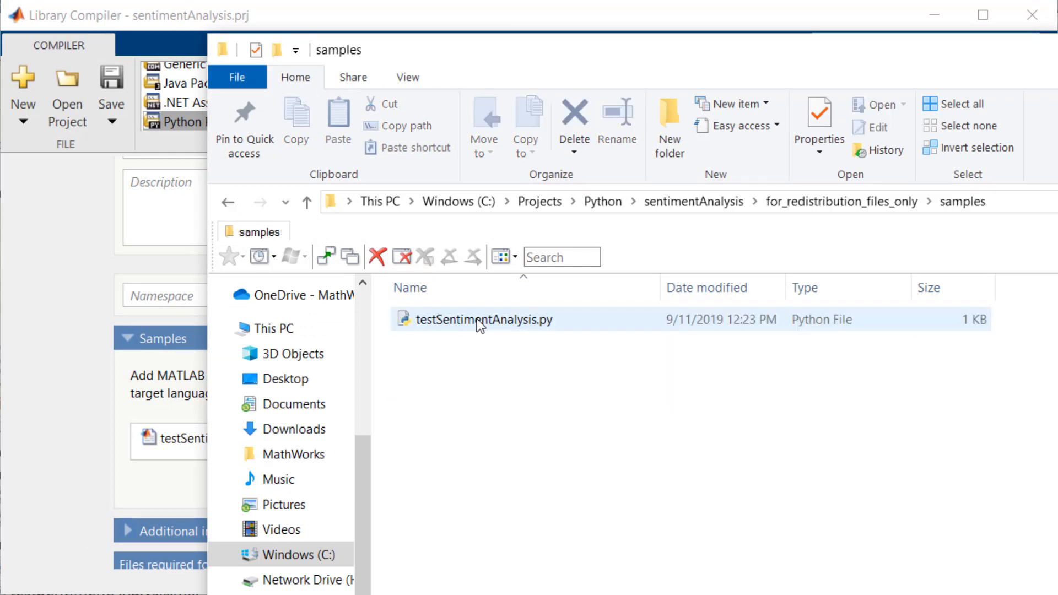
pyautogui.rightClick(477, 322)
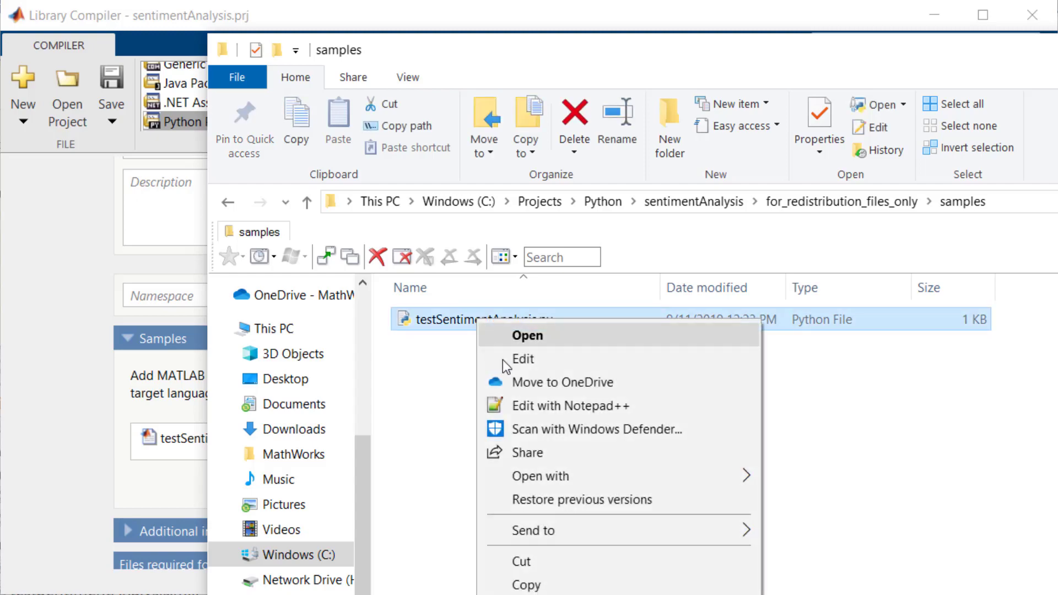
pyautogui.click(538, 407)
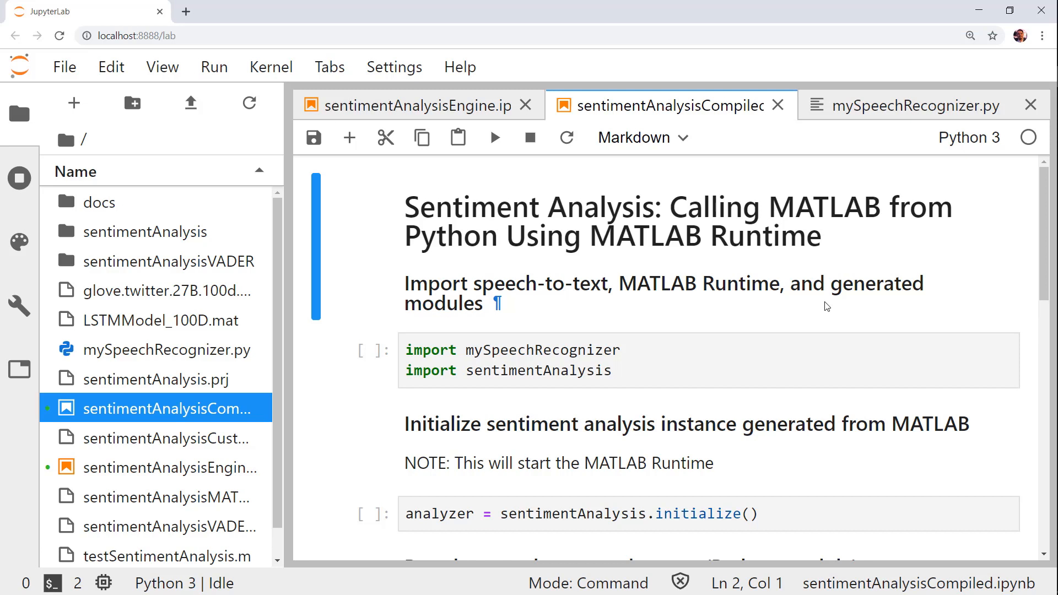
# Run the sentimentAnalysis import cell and the initialize() cell starting the MATLAB Runtime
pyautogui.press('Down')
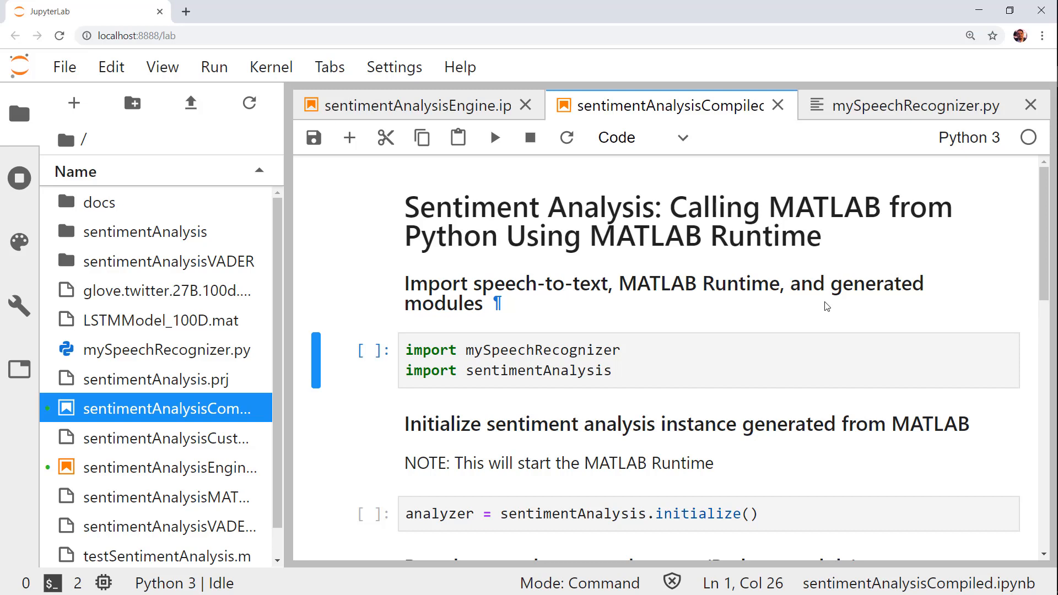
pyautogui.hotkey('shift', 'Return')
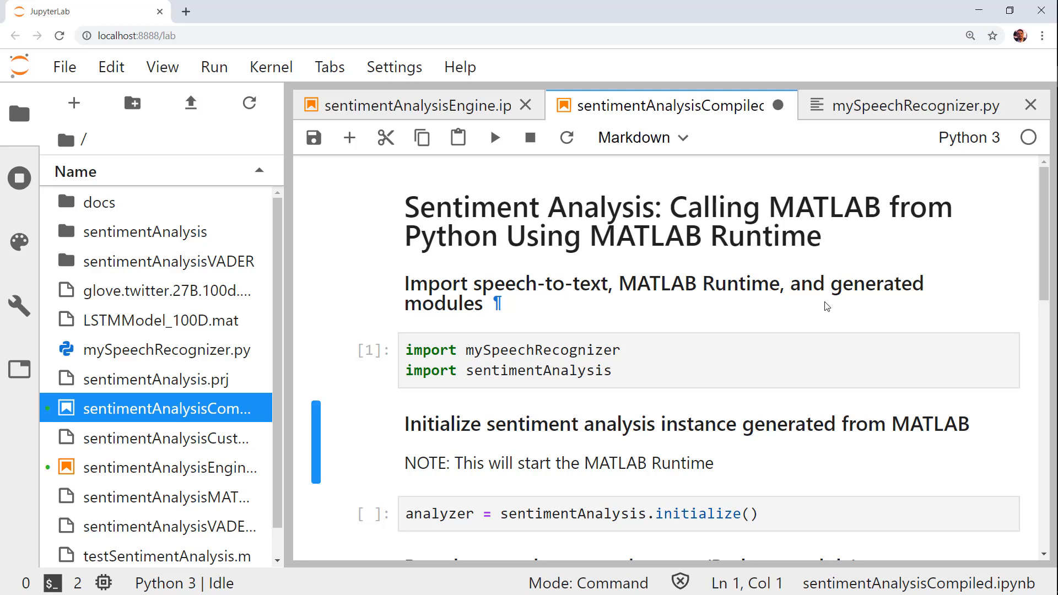
pyautogui.press('Down')
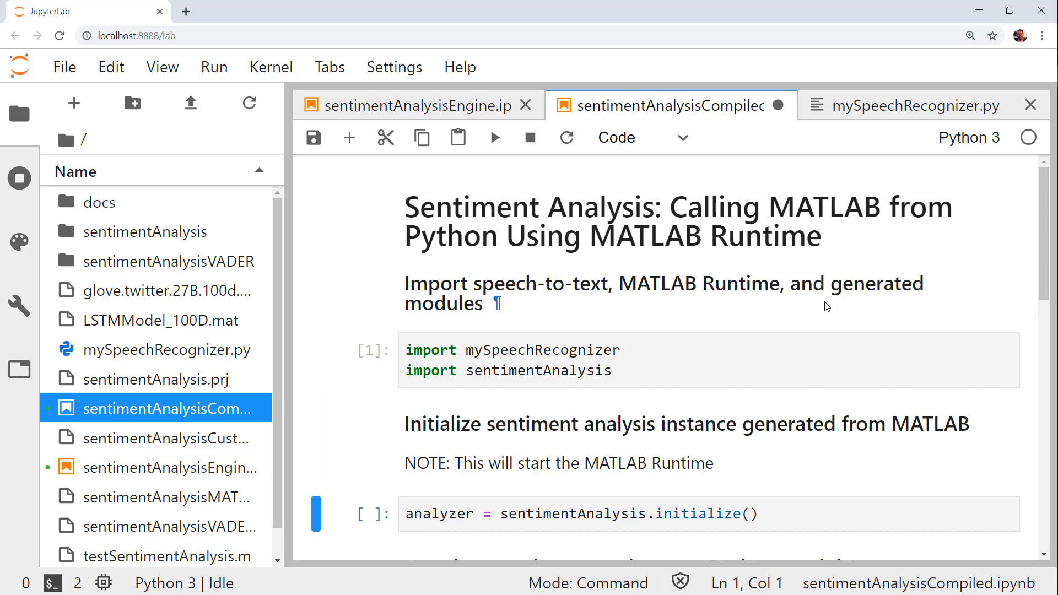
pyautogui.hotkey('shift', 'Return')
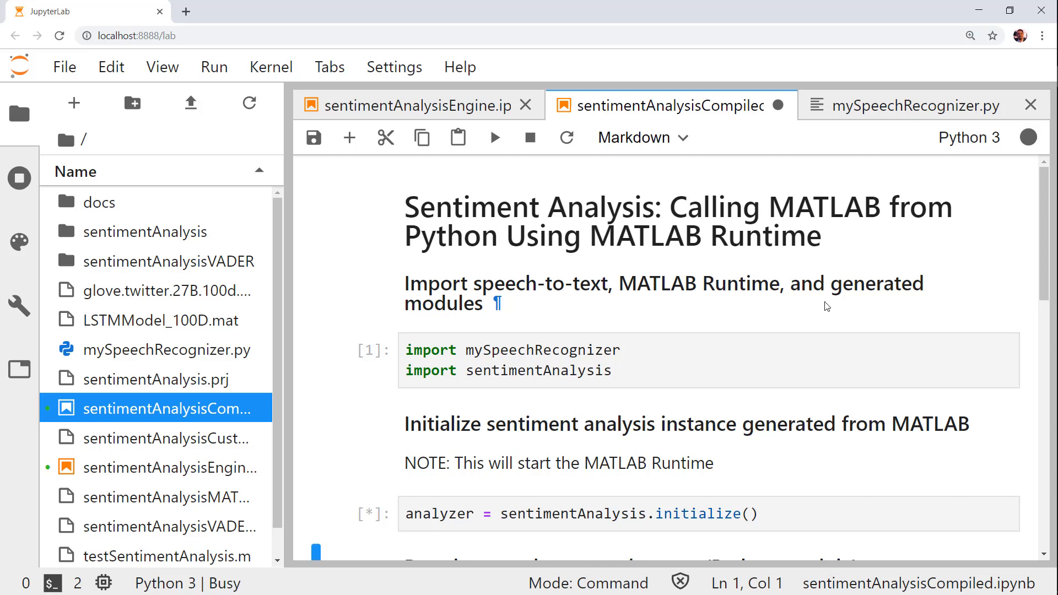
pyautogui.moveTo(1043, 232); pyautogui.dragTo(1030, 331)
# Run the speechToText cell so the detected weather sentence is printed
pyautogui.click(883, 335)
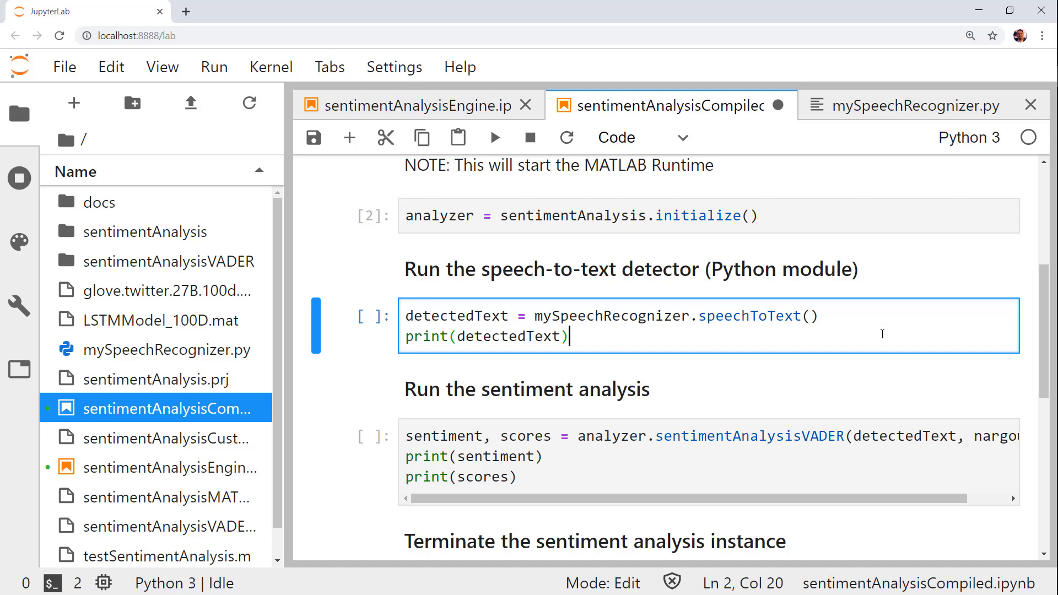
pyautogui.hotkey('shift', 'Return')
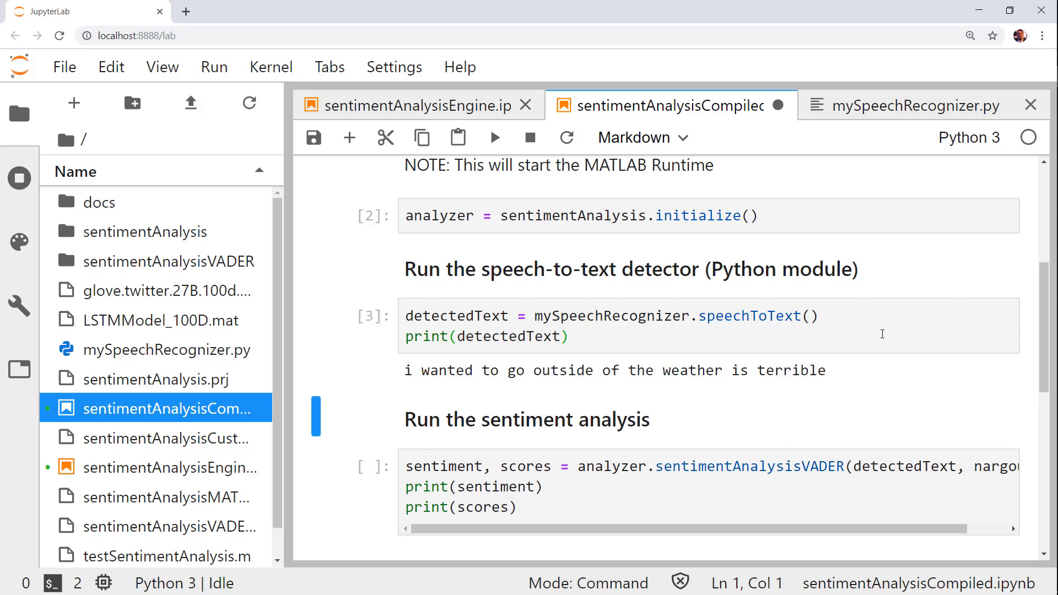
pyautogui.moveTo(823, 530); pyautogui.dragTo(864, 530)
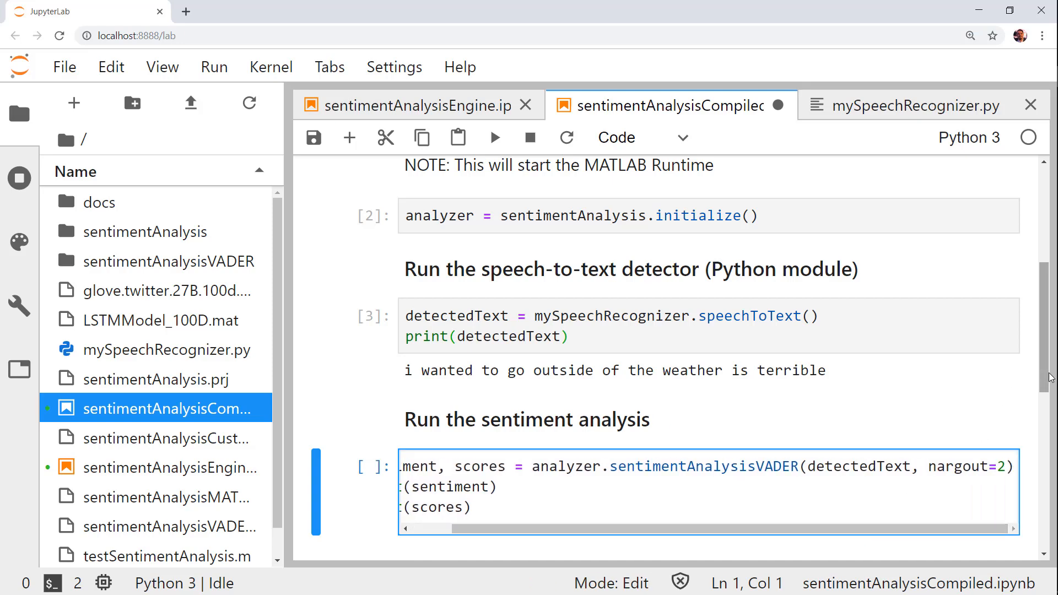
pyautogui.moveTo(1034, 149)
pyautogui.mouseDown()
pyautogui.moveTo(1047, 395)
pyautogui.moveTo(1033, 427)
pyautogui.mouseUp()
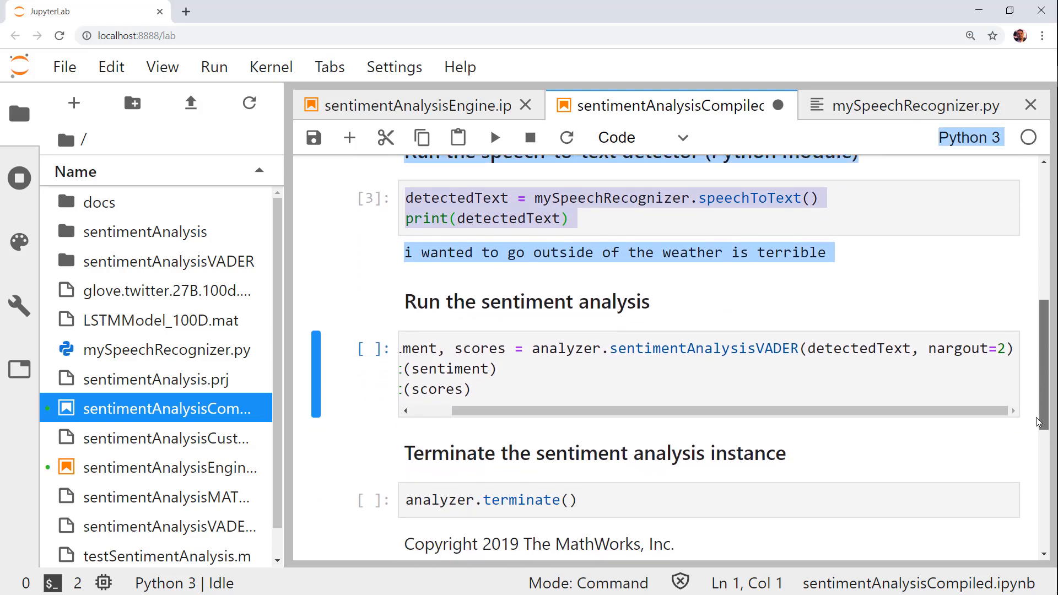
# Run the sentimentAnalysisVADER cell, printing Negative with its scores
pyautogui.click(579, 356)
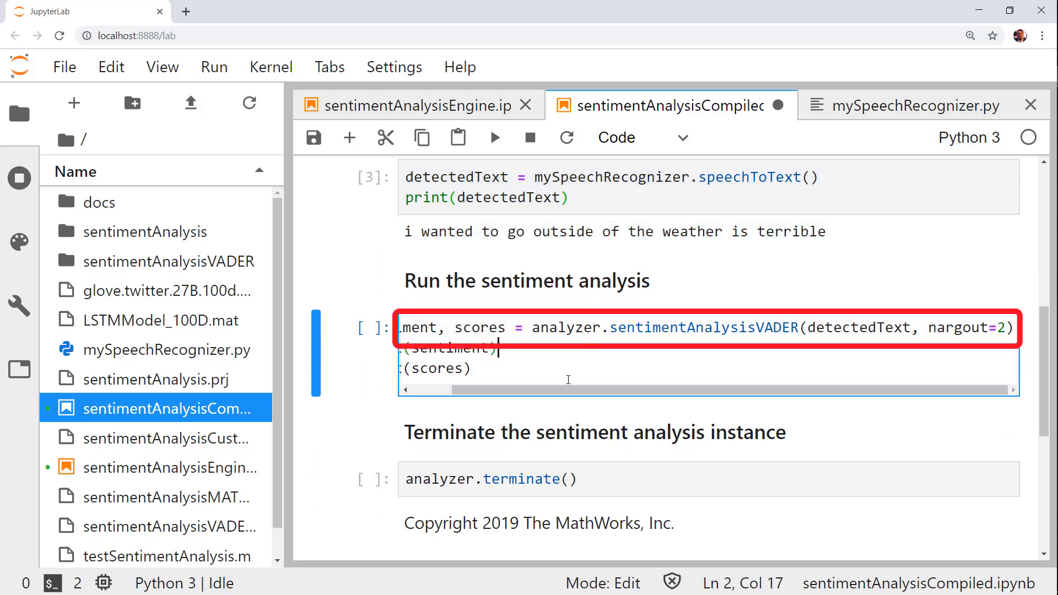
pyautogui.moveTo(579, 394); pyautogui.dragTo(529, 394)
pyautogui.hotkey('shift', 'Return')
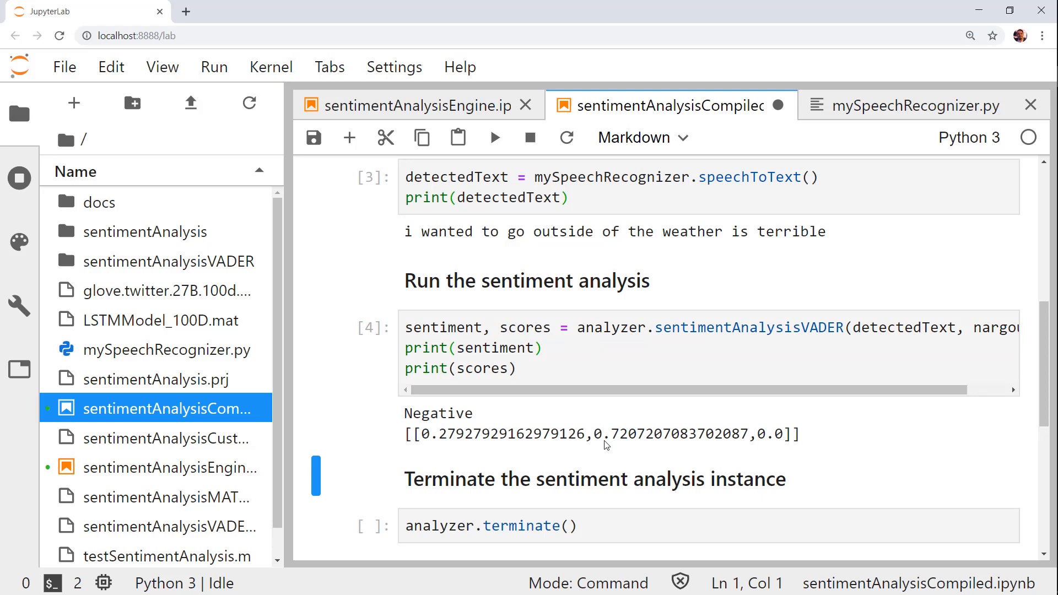
# Run analyzer.terminate() to shut down the sentiment analysis instance
pyautogui.click(612, 526)
pyautogui.scroll(-2, 611, 518)
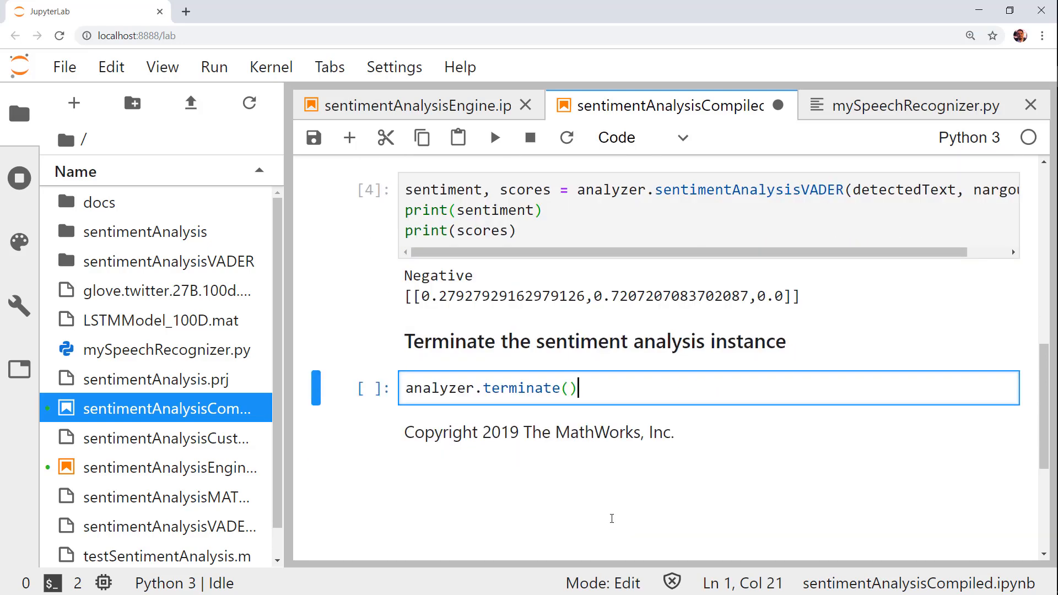
pyautogui.hotkey('shift', 'Return')
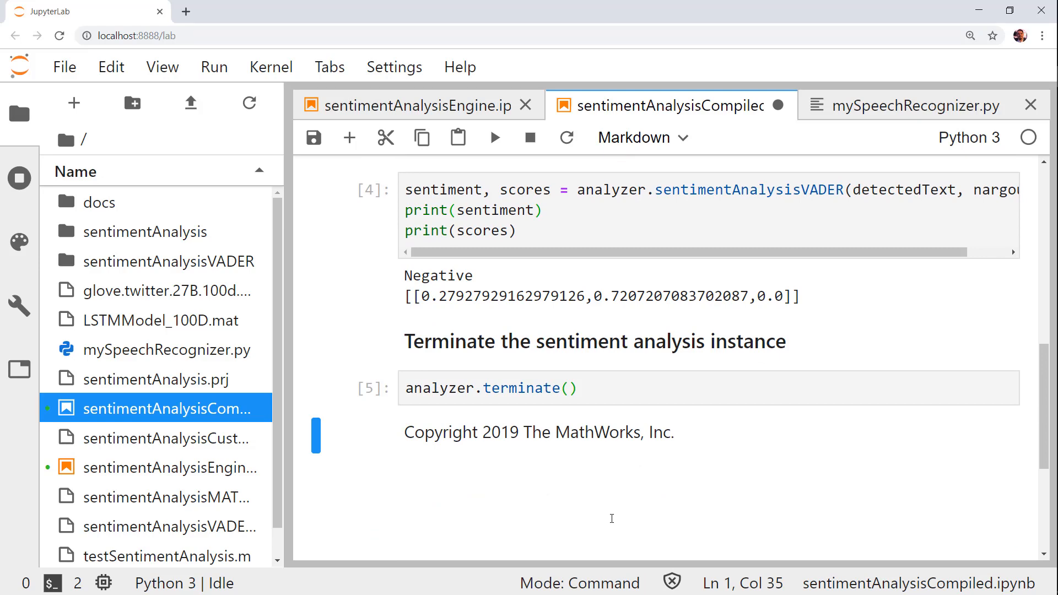